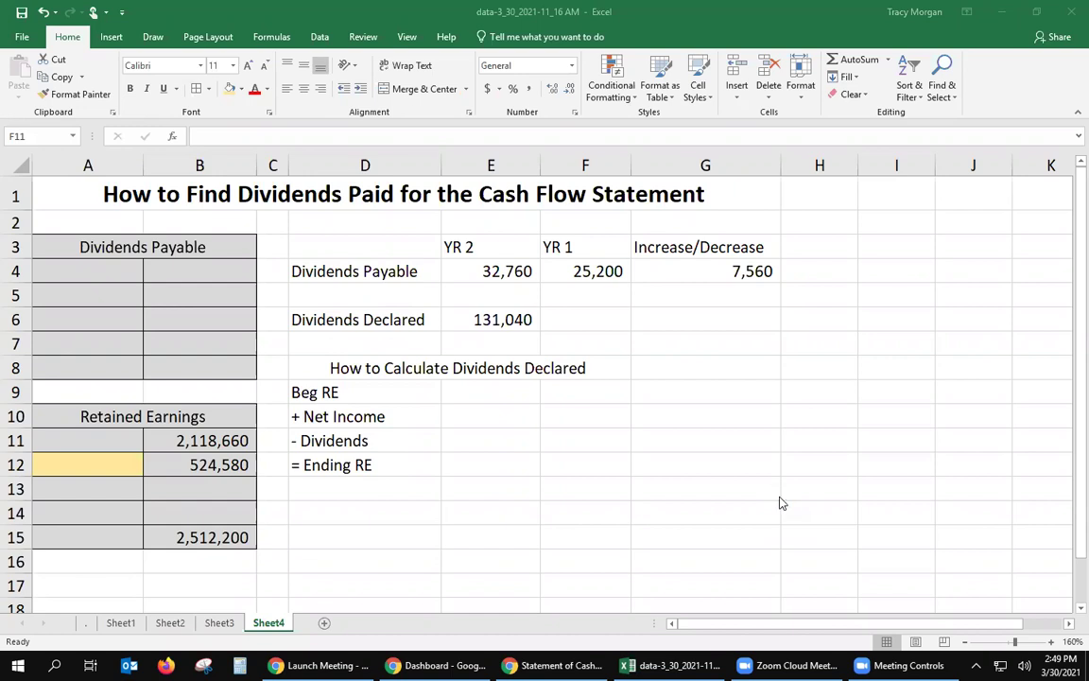
Review the Dividends Payable balances: 25,200 for YR 1 and 32,760 for YR 2
click(338, 274)
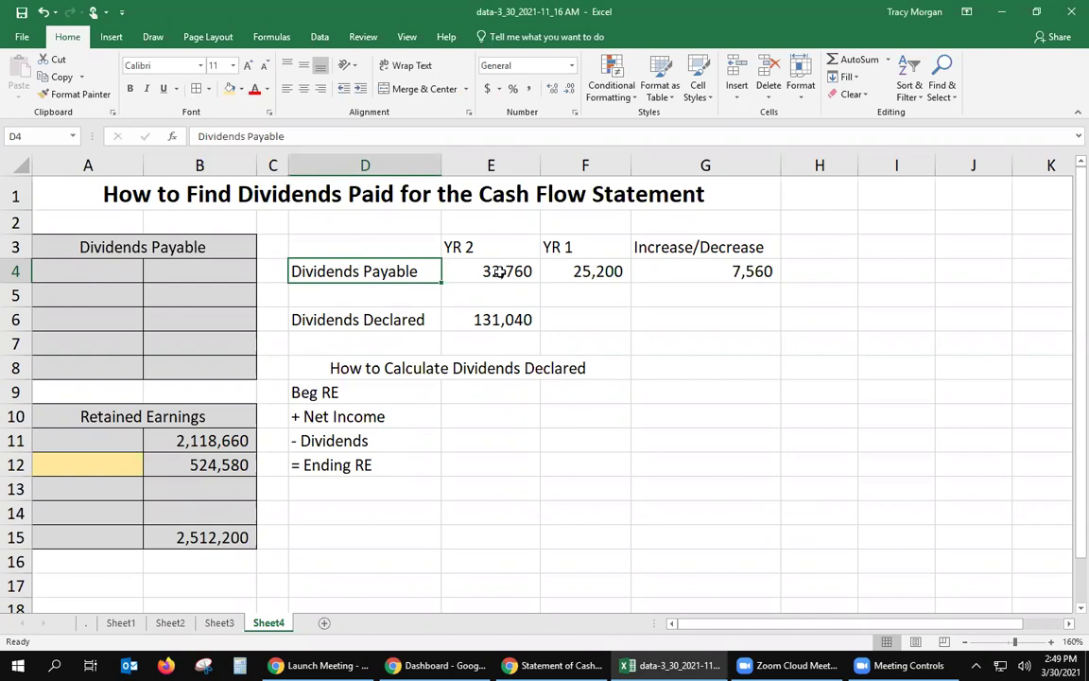
click(614, 272)
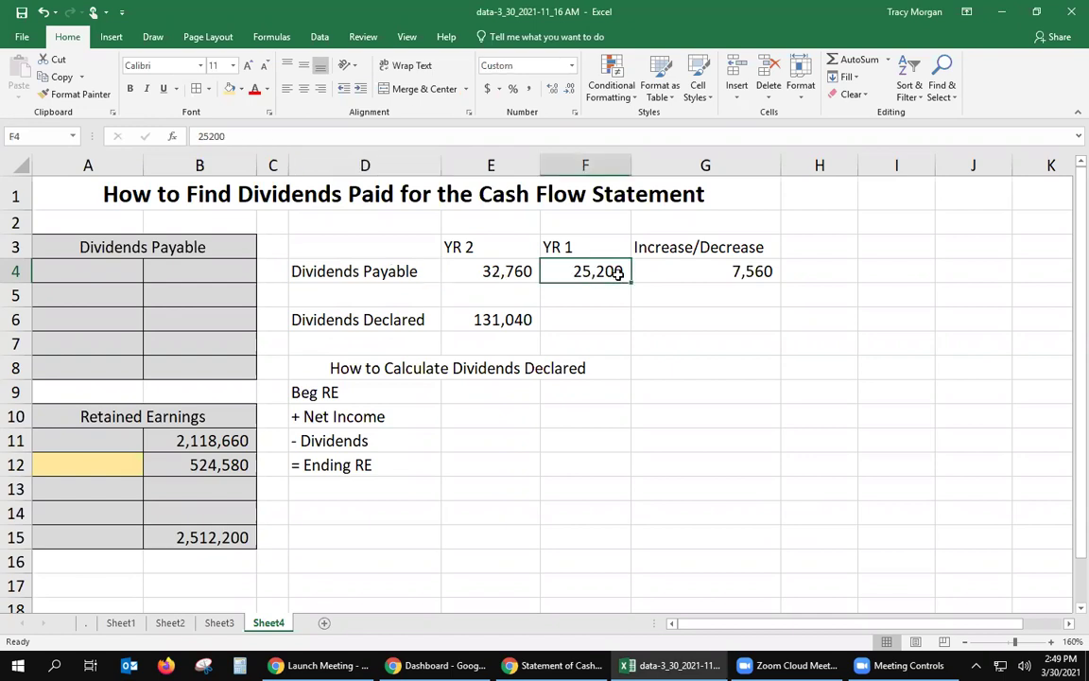
click(485, 272)
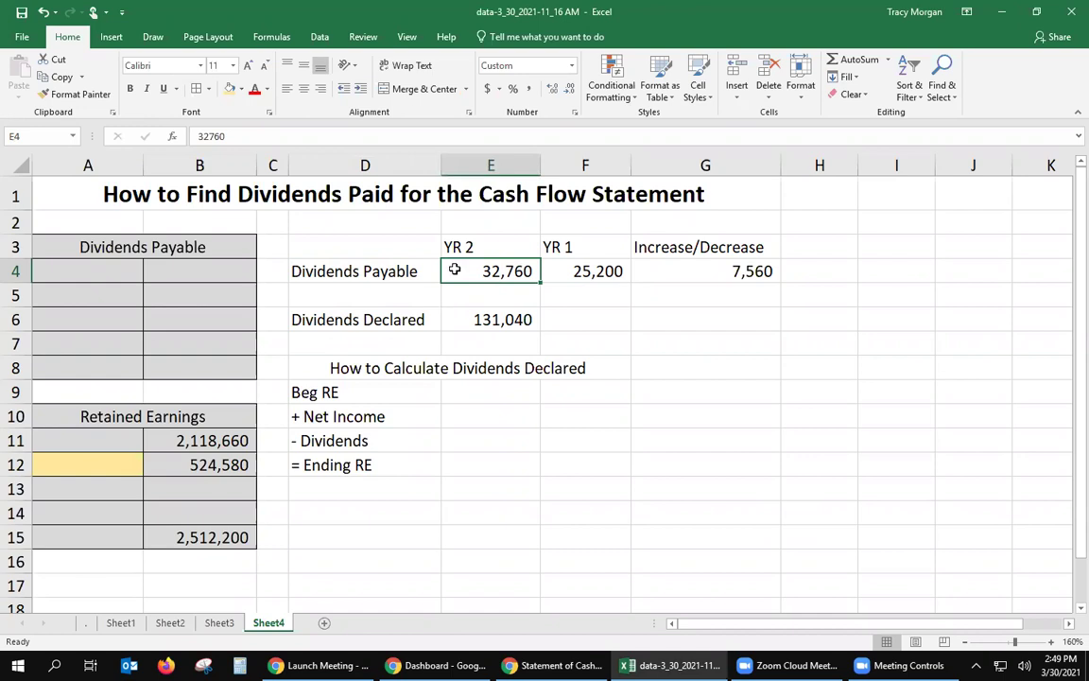
click(557, 246)
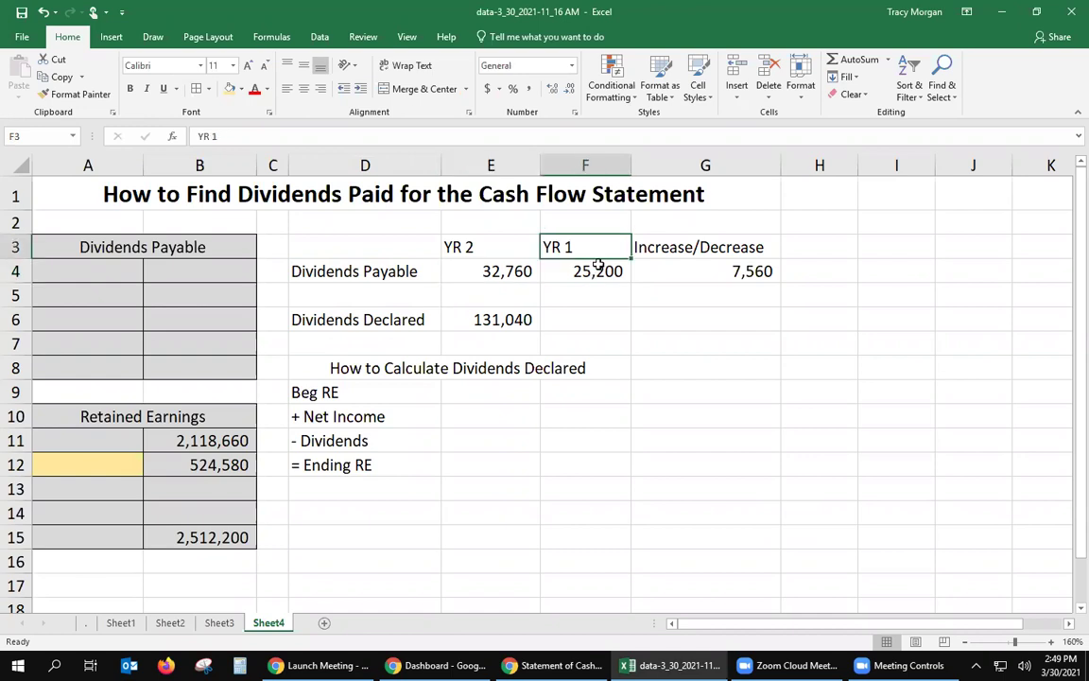
click(593, 271)
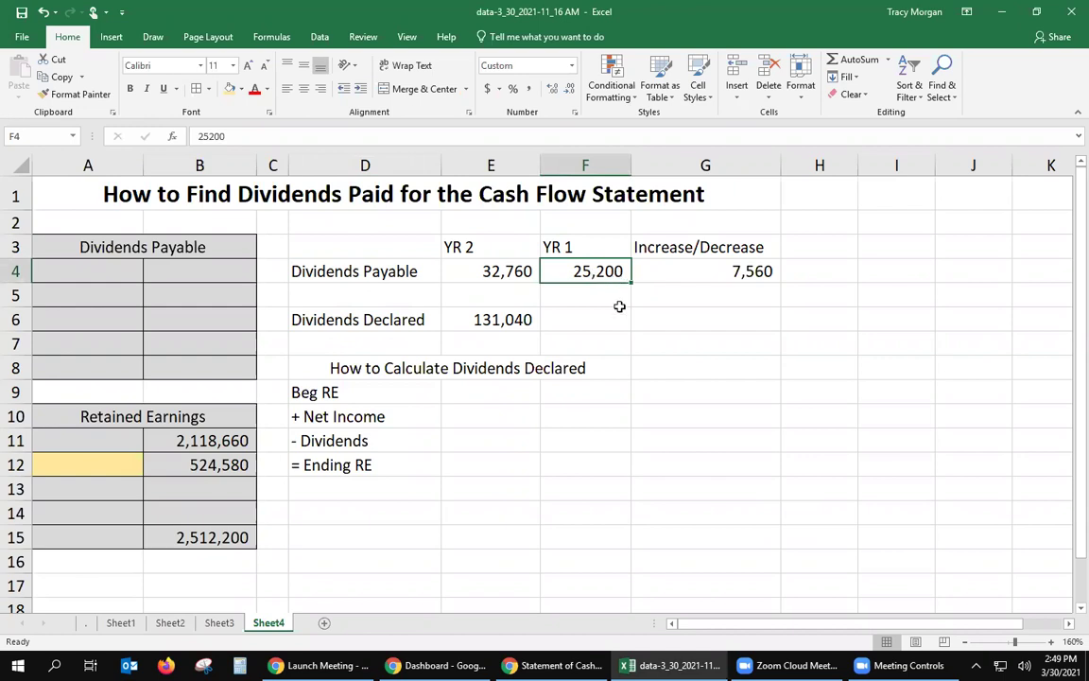
click(457, 270)
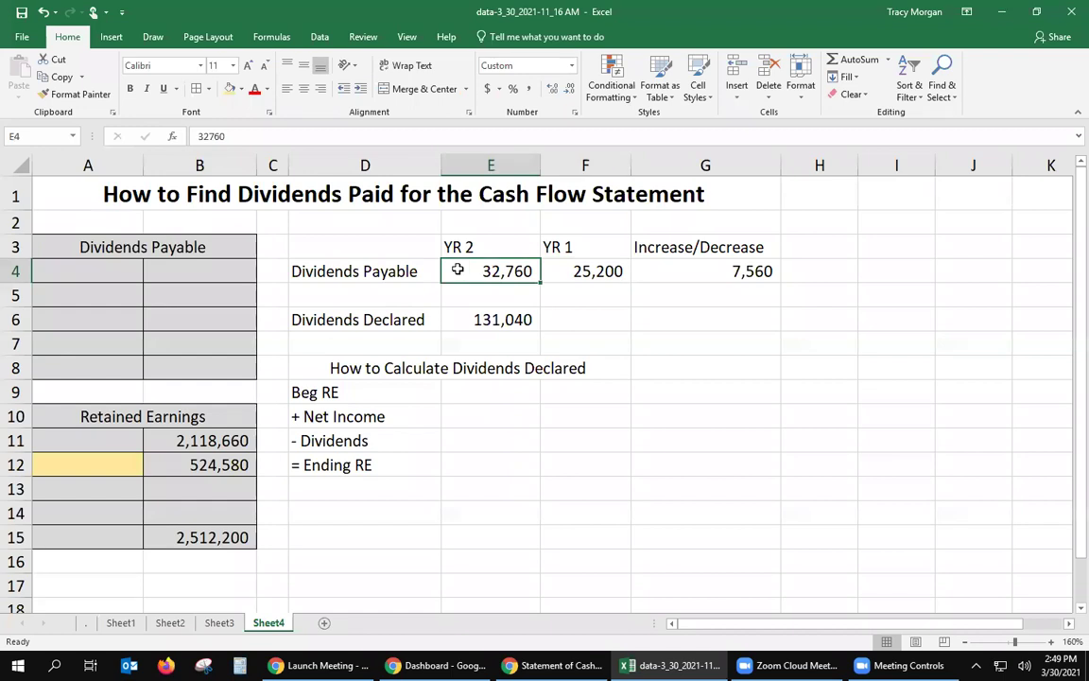
Inspect the G4 increase formula and the 131,040 dividends declared amount
click(696, 271)
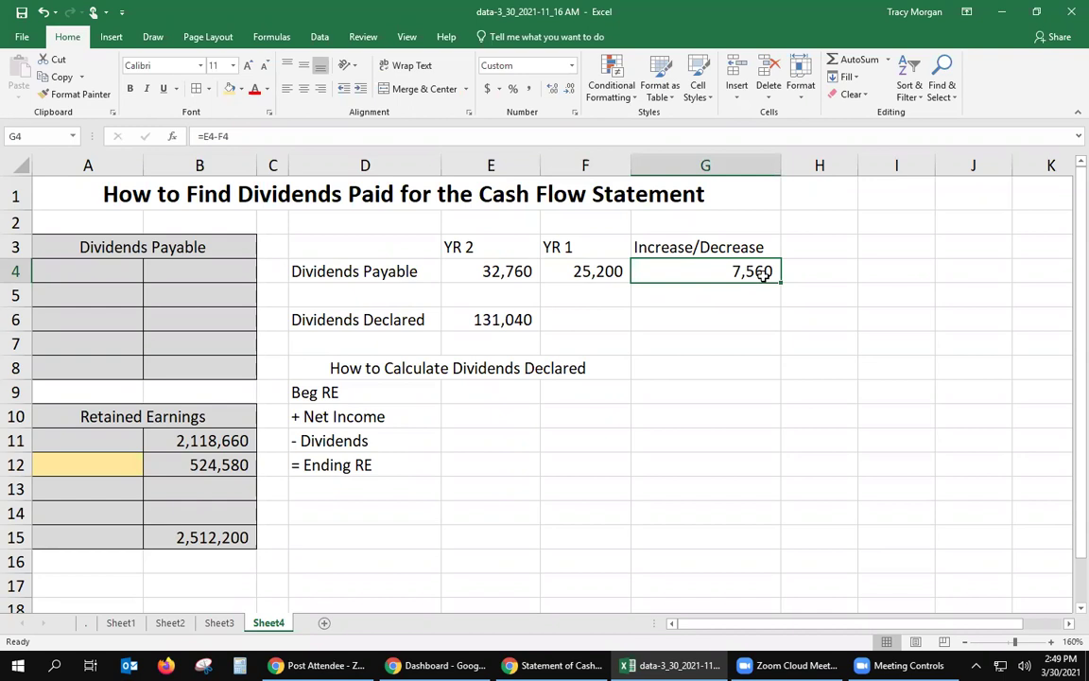
click(393, 271)
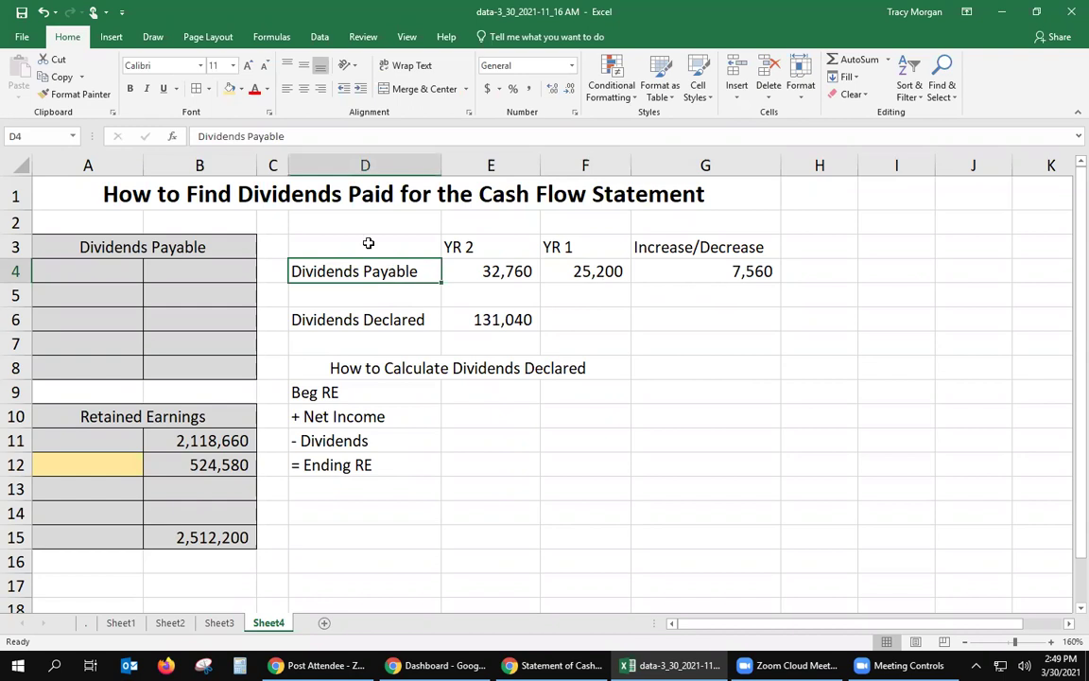
drag(466, 270, 741, 272)
click(696, 318)
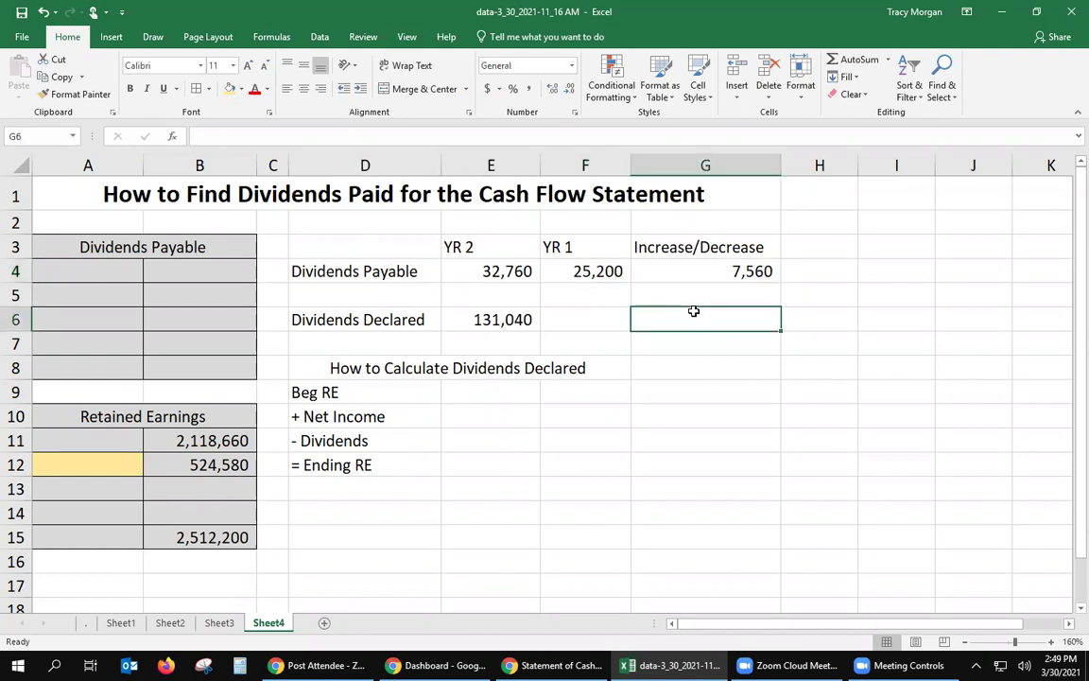
click(481, 319)
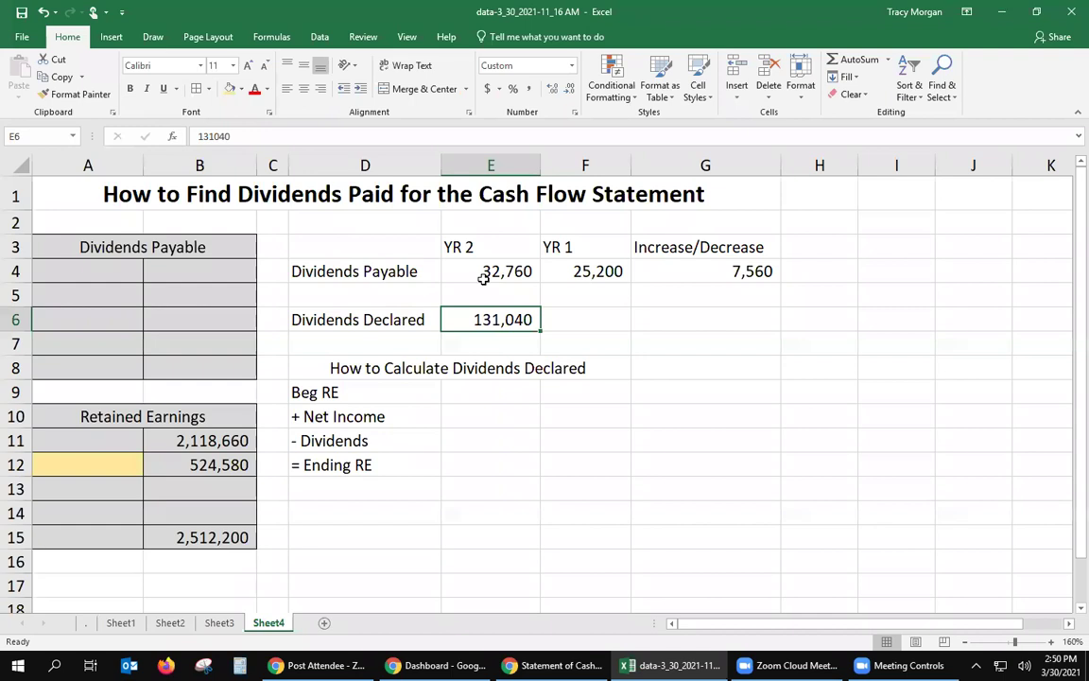
Enter 25200 as the beginning balance in B4 and 32760 as the ending balance in B8
click(179, 271)
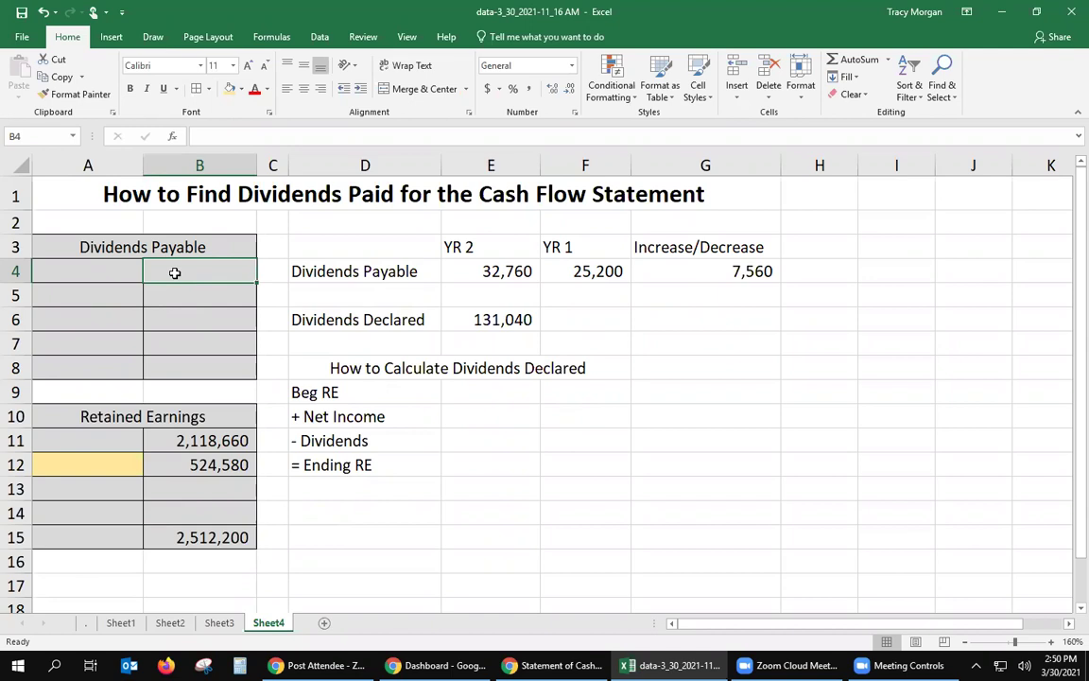
text(25200)
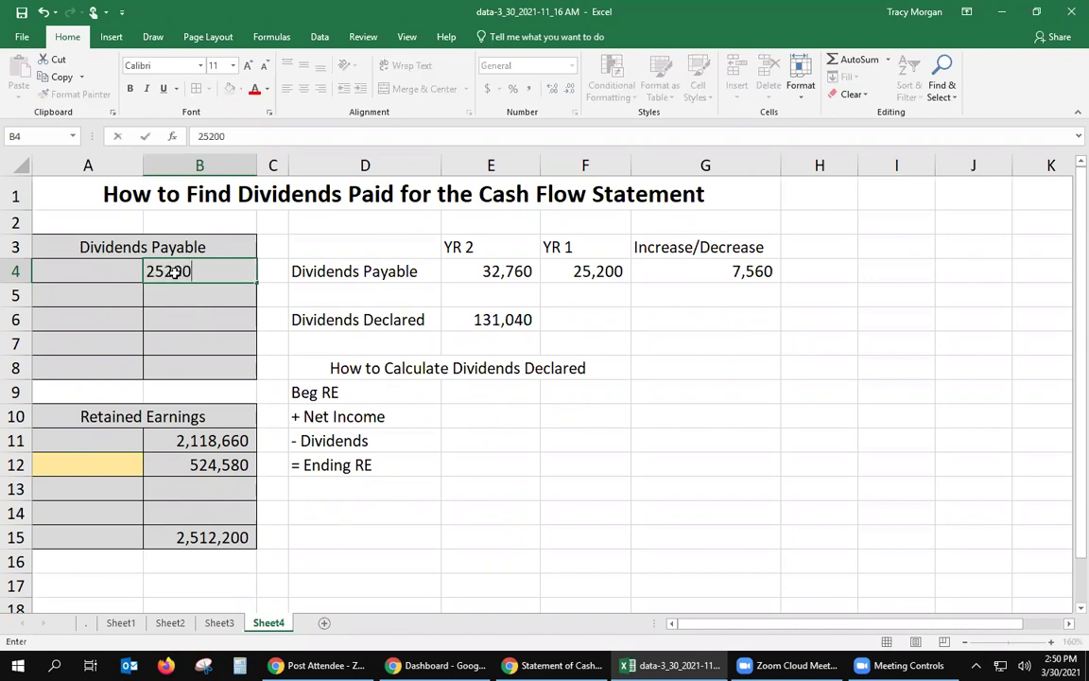
key(Return)
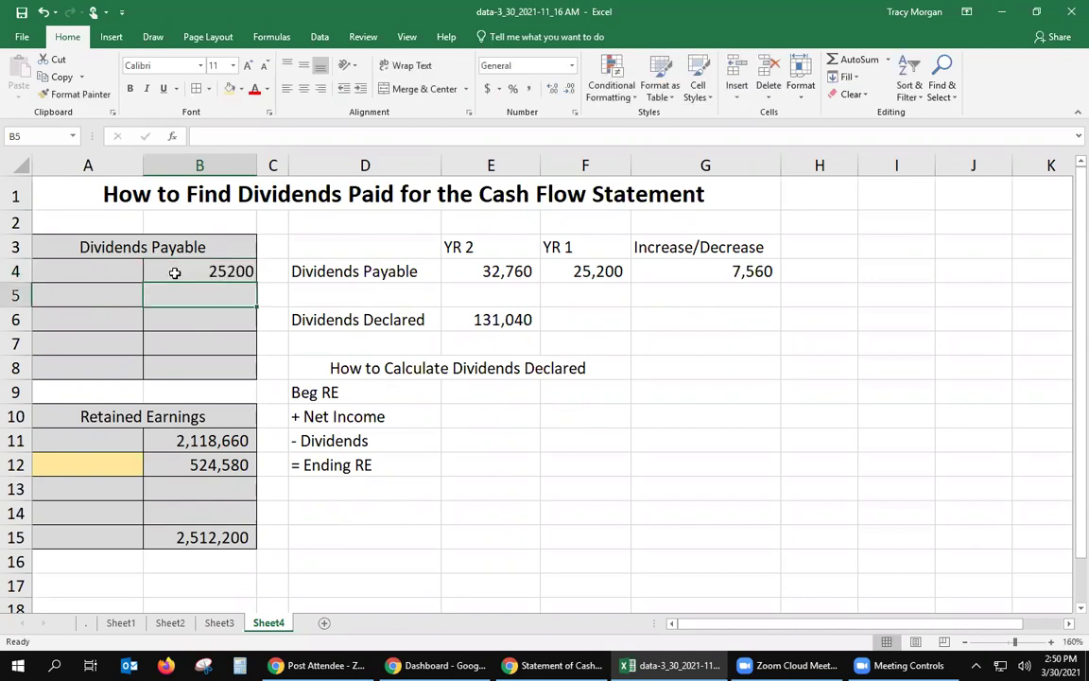
click(176, 367)
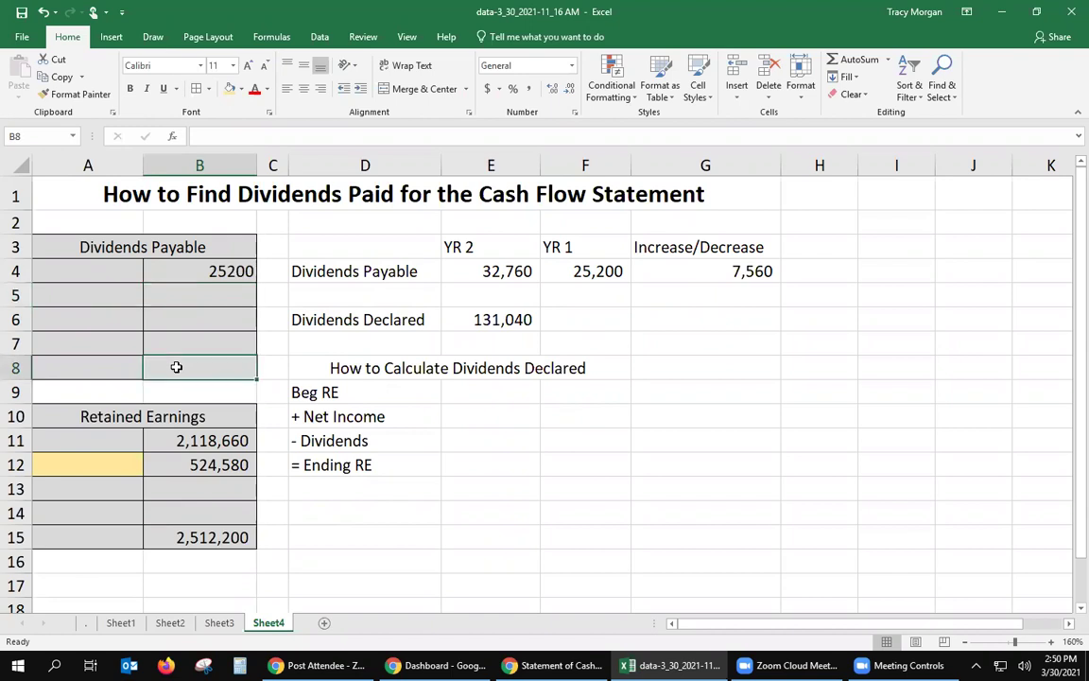
click(477, 274)
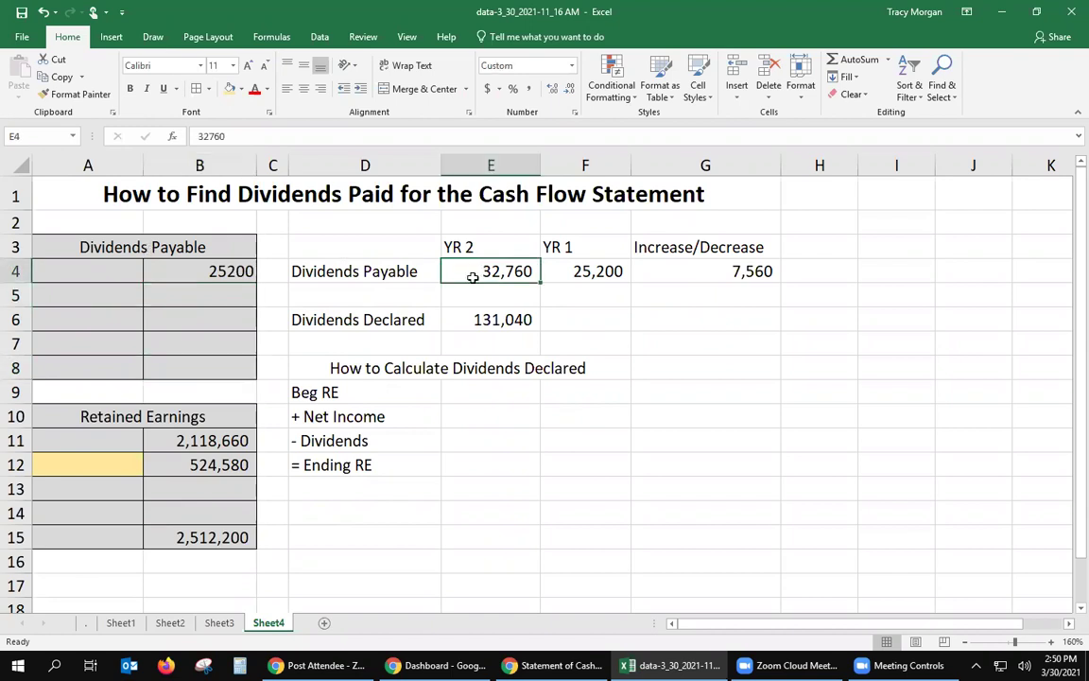
click(218, 367)
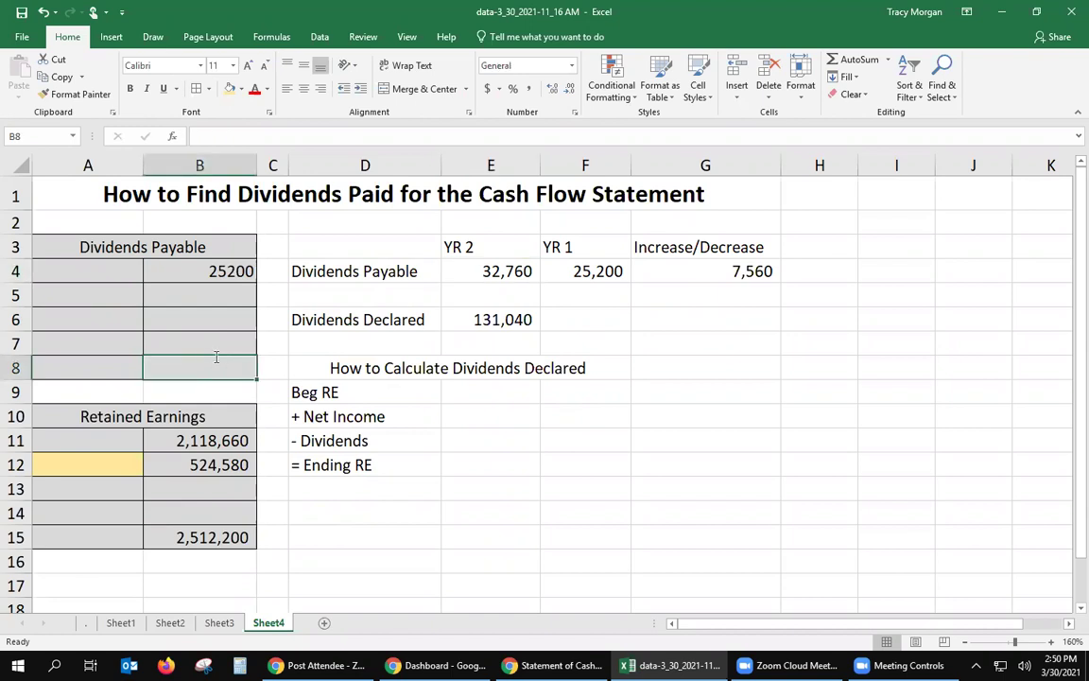
text(32760)
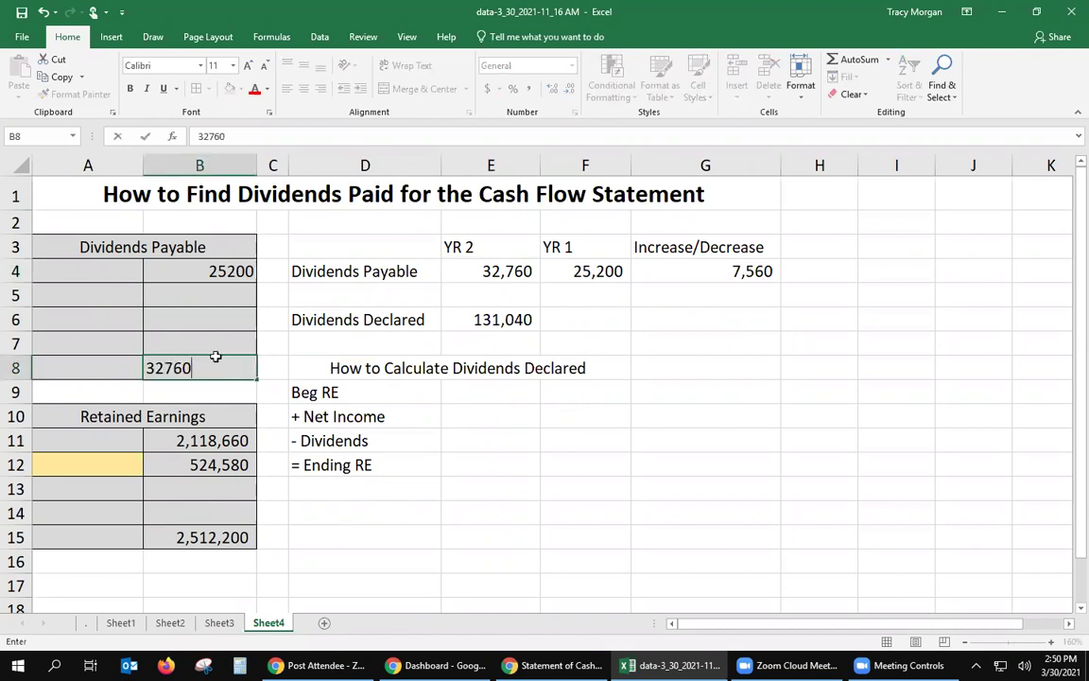
key(Return)
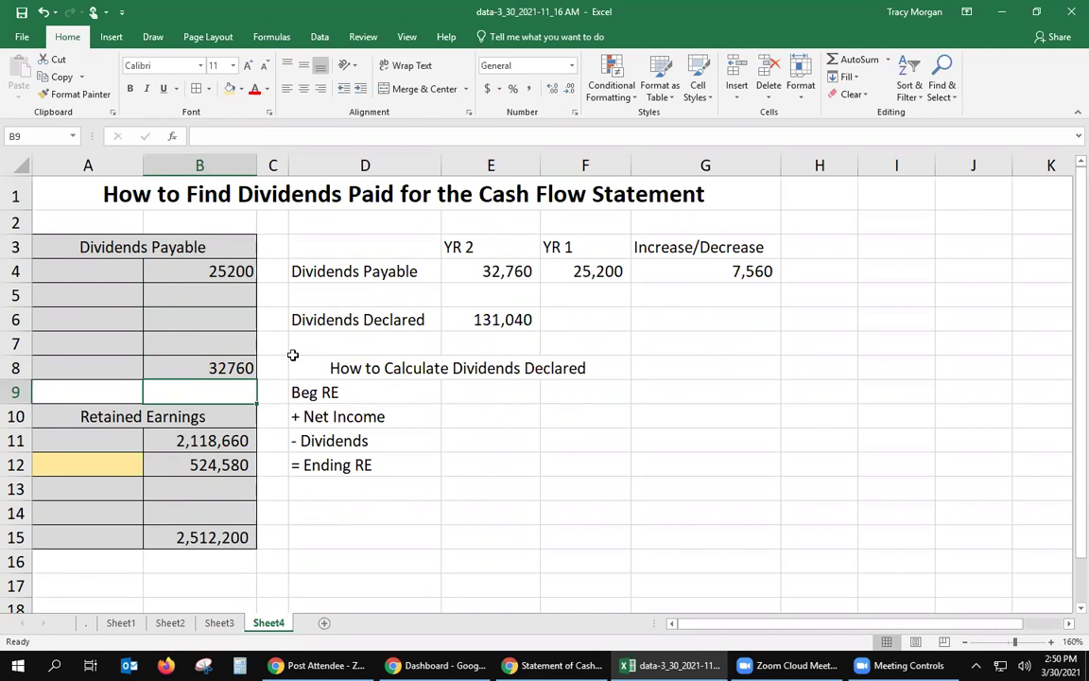
Enter 131040 as dividends declared in B5
click(326, 324)
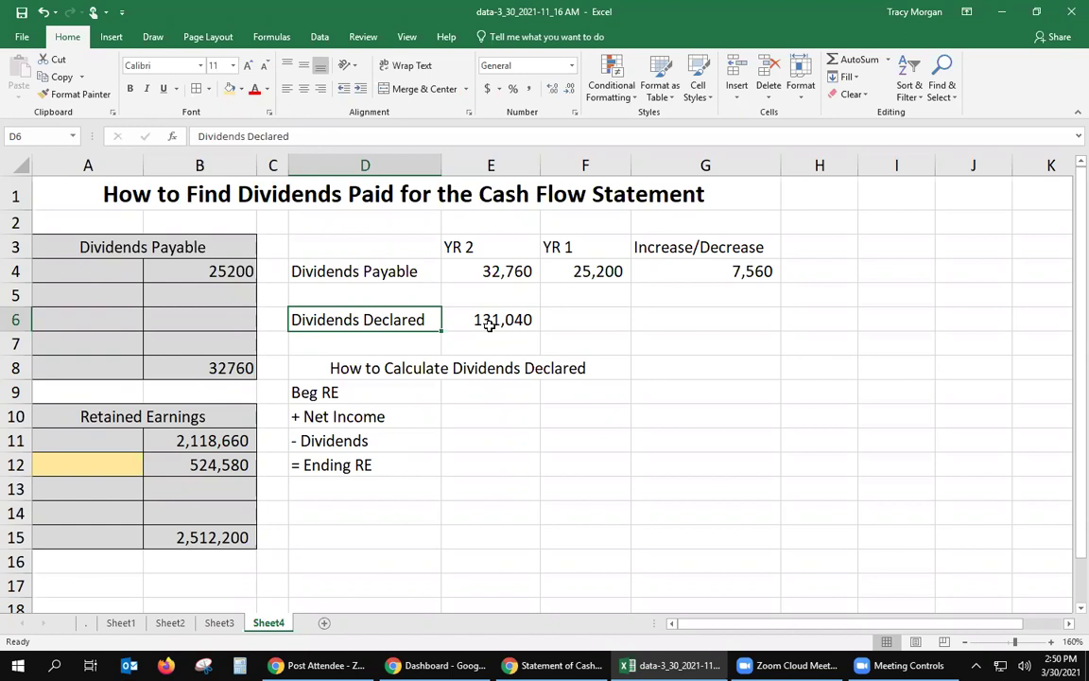
click(211, 293)
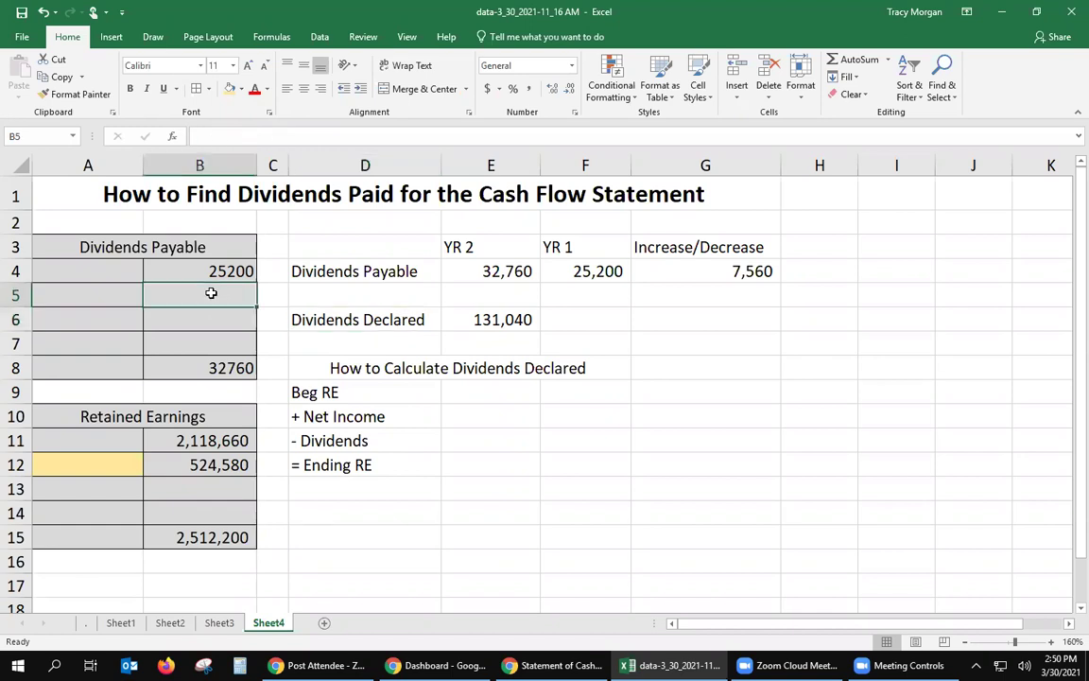
text(13)
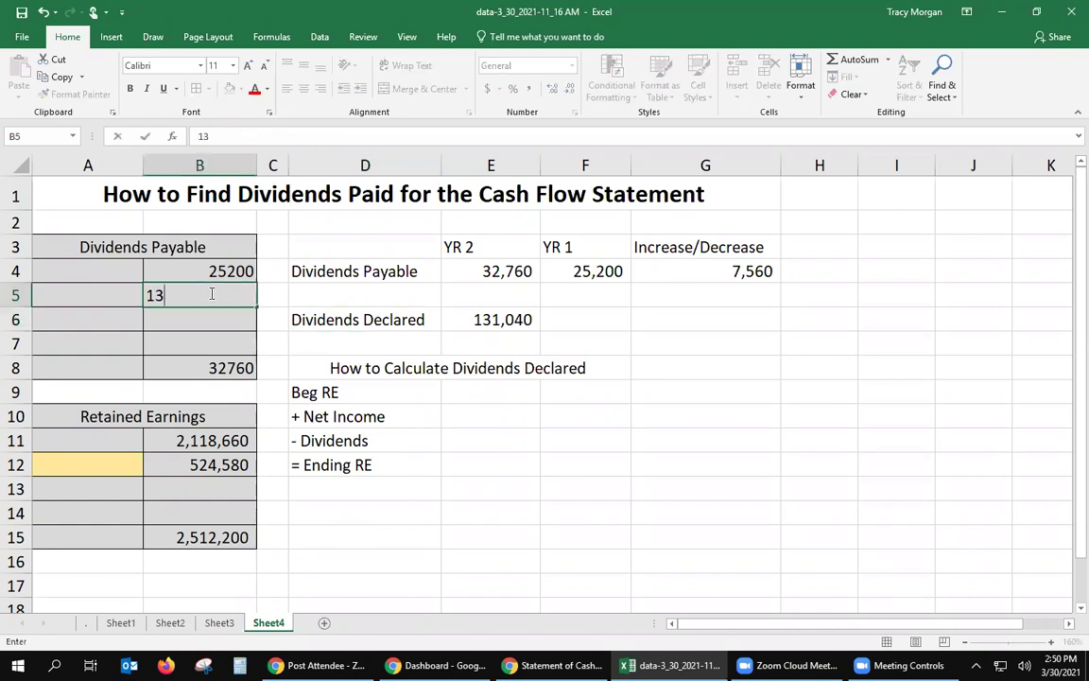
text(1040)
key(Return)
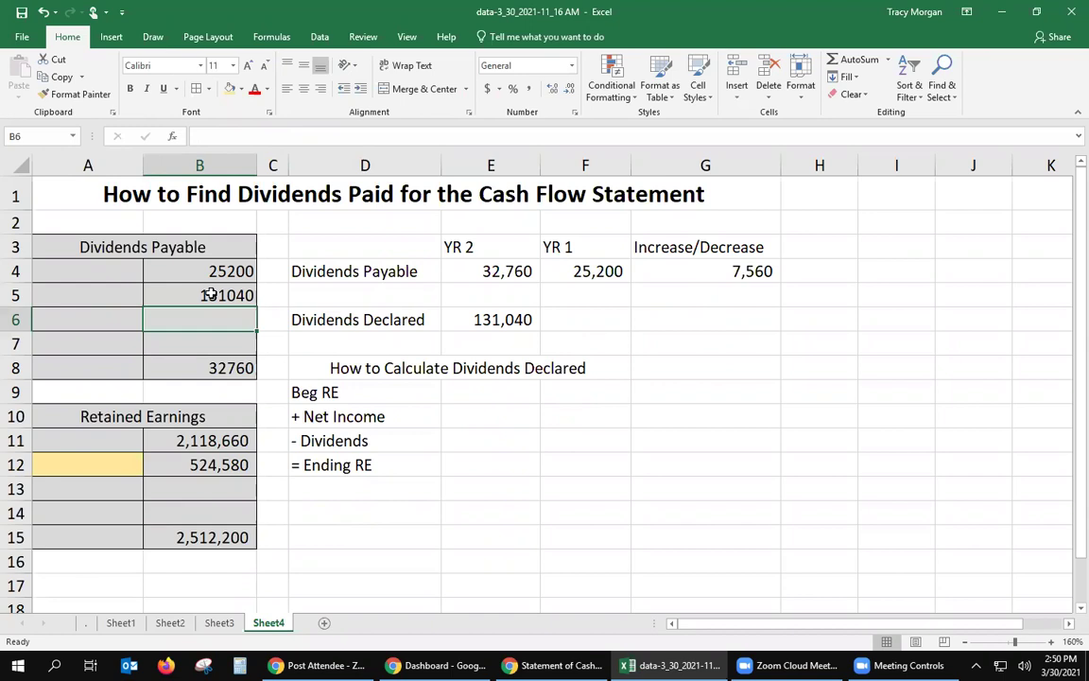
Check the entered 25200, 131040 and 32760 amounts, then select empty cell A5
click(209, 369)
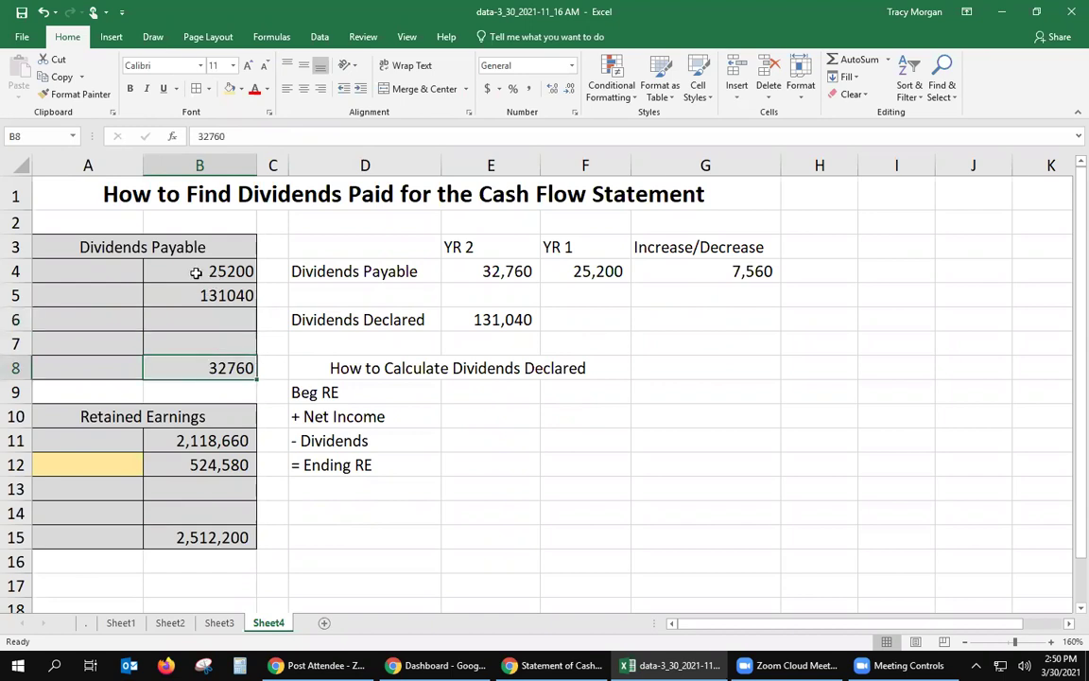
drag(195, 273, 191, 291)
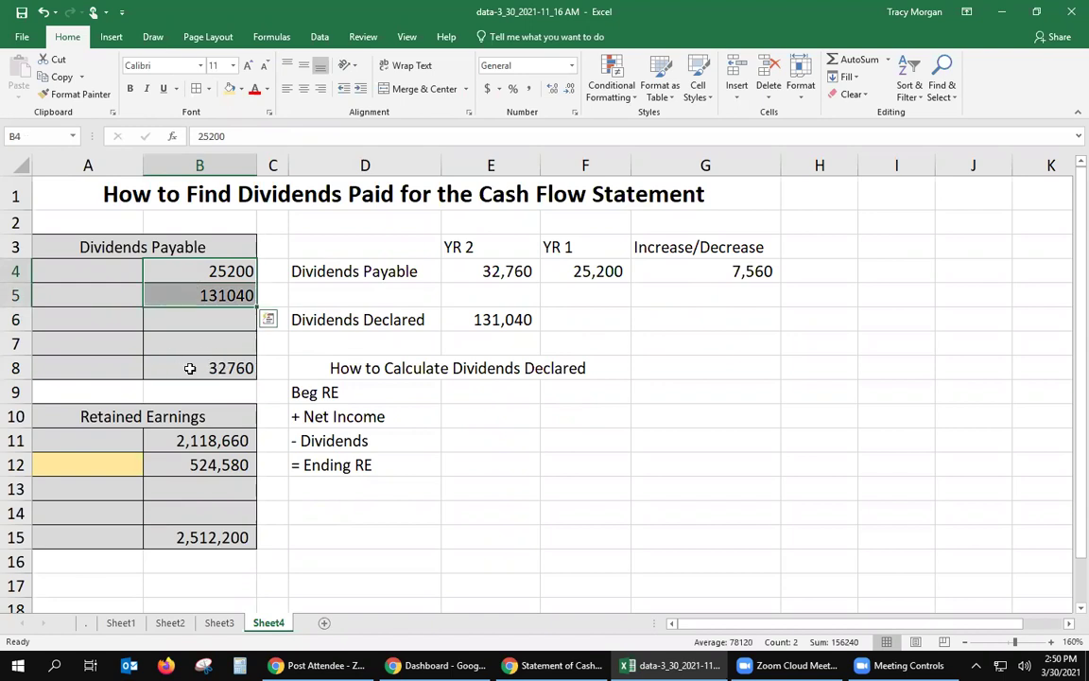
click(189, 368)
click(210, 273)
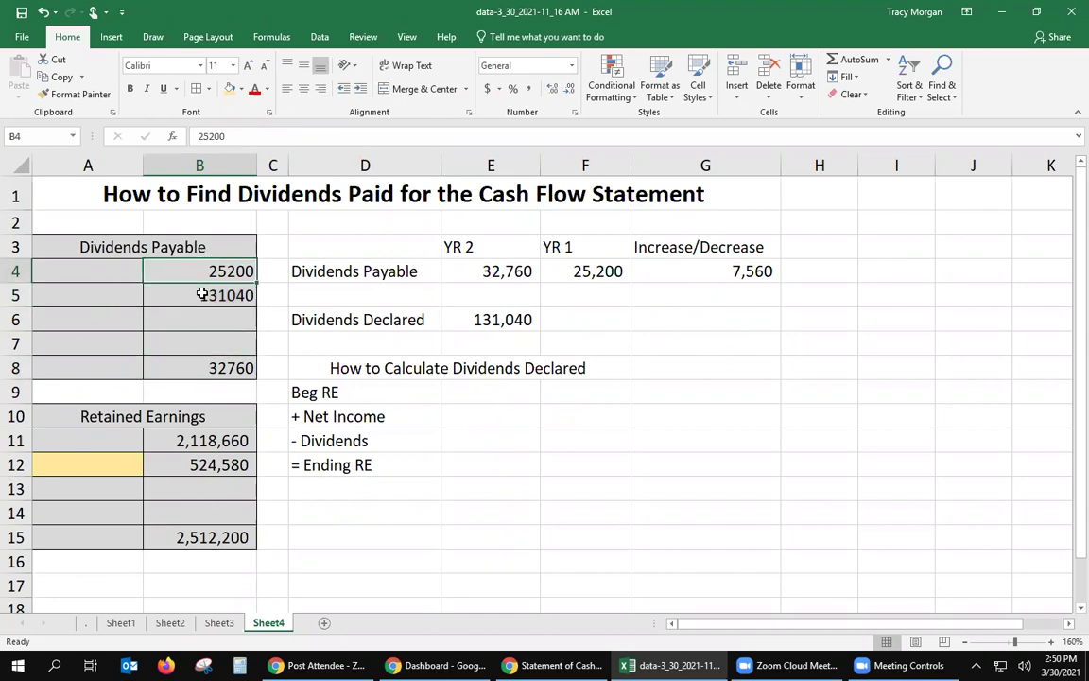
click(202, 295)
click(178, 369)
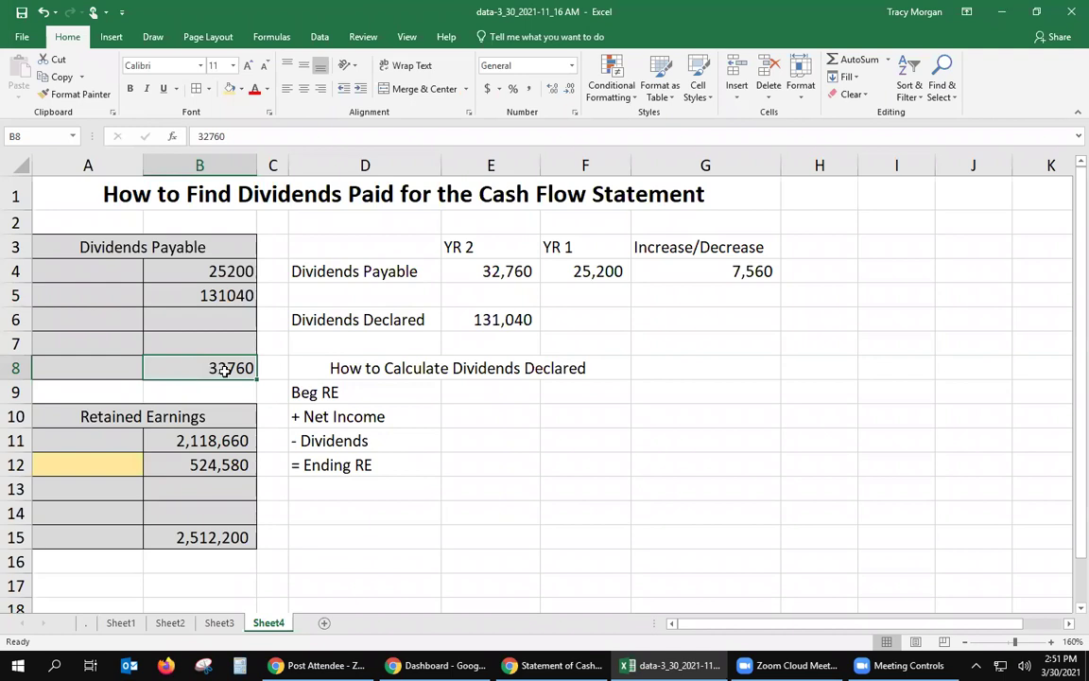
click(102, 289)
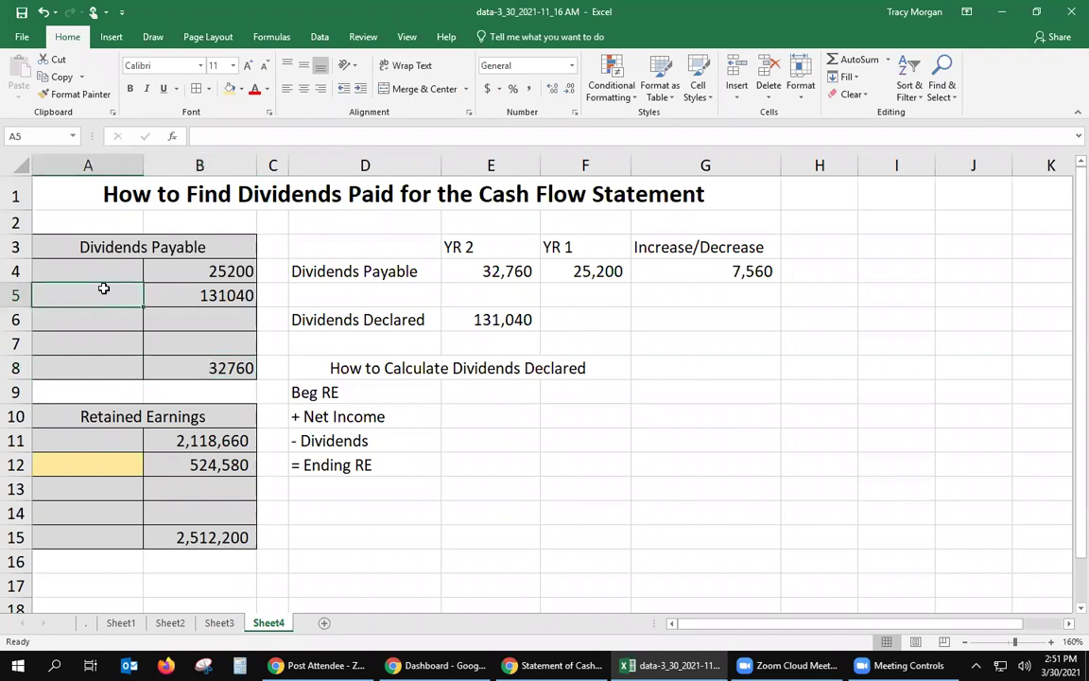
Fill A5 yellow and enter =B4+B5-B8 there, giving 123480 dividends paid
click(228, 87)
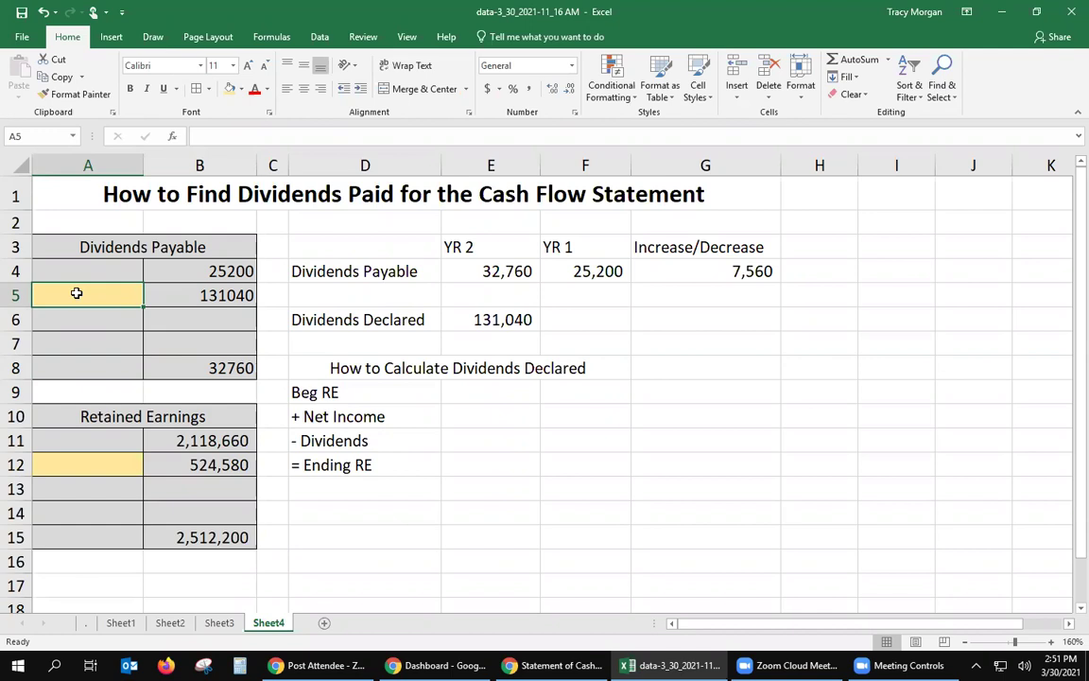
text(=)
click(198, 272)
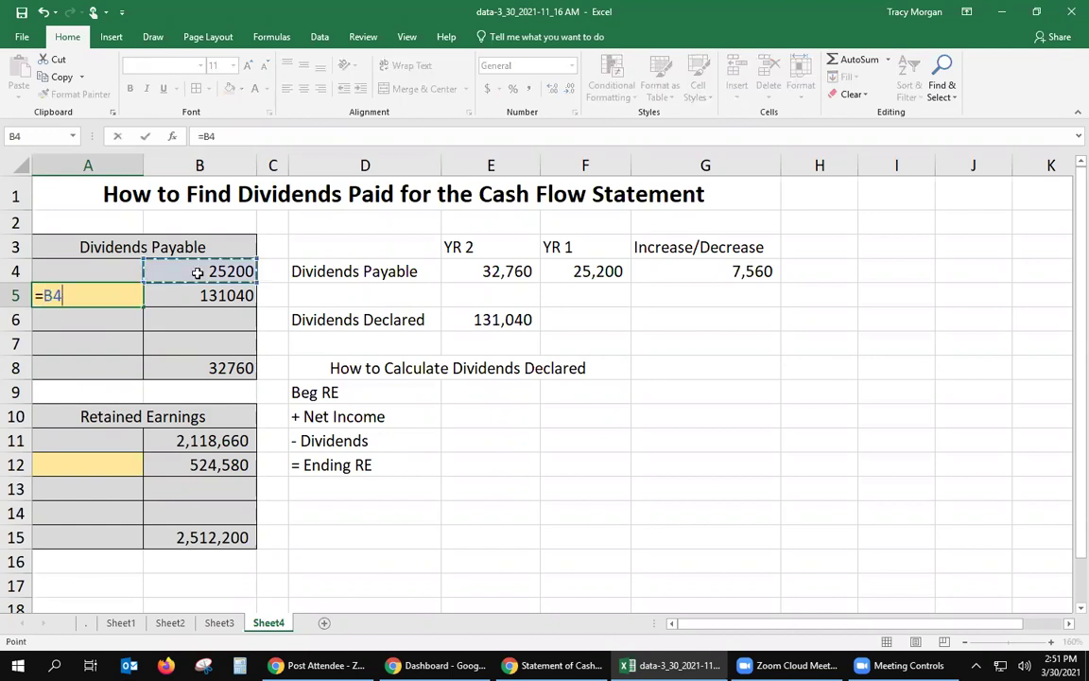
text(+)
click(197, 296)
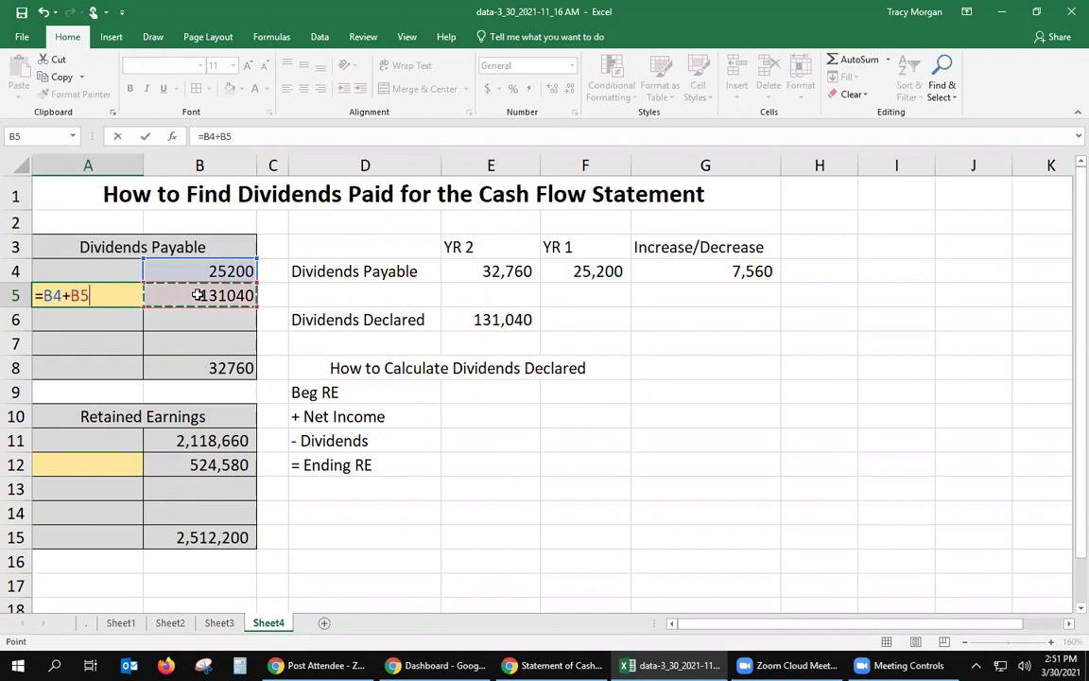
text(-)
click(207, 370)
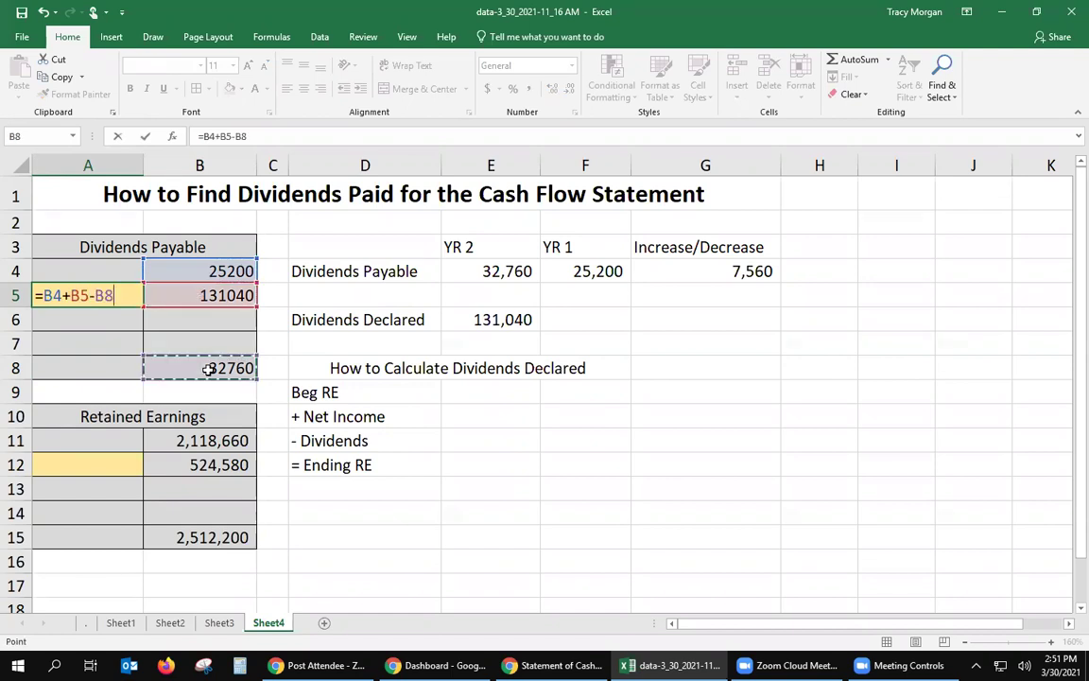
key(Return)
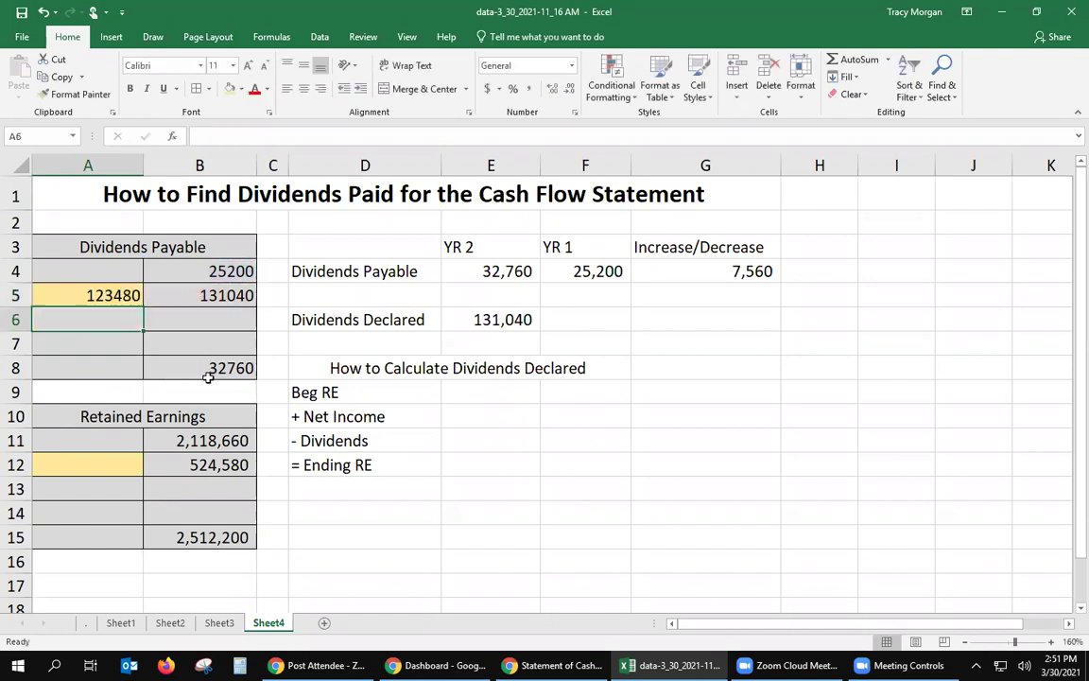
click(94, 293)
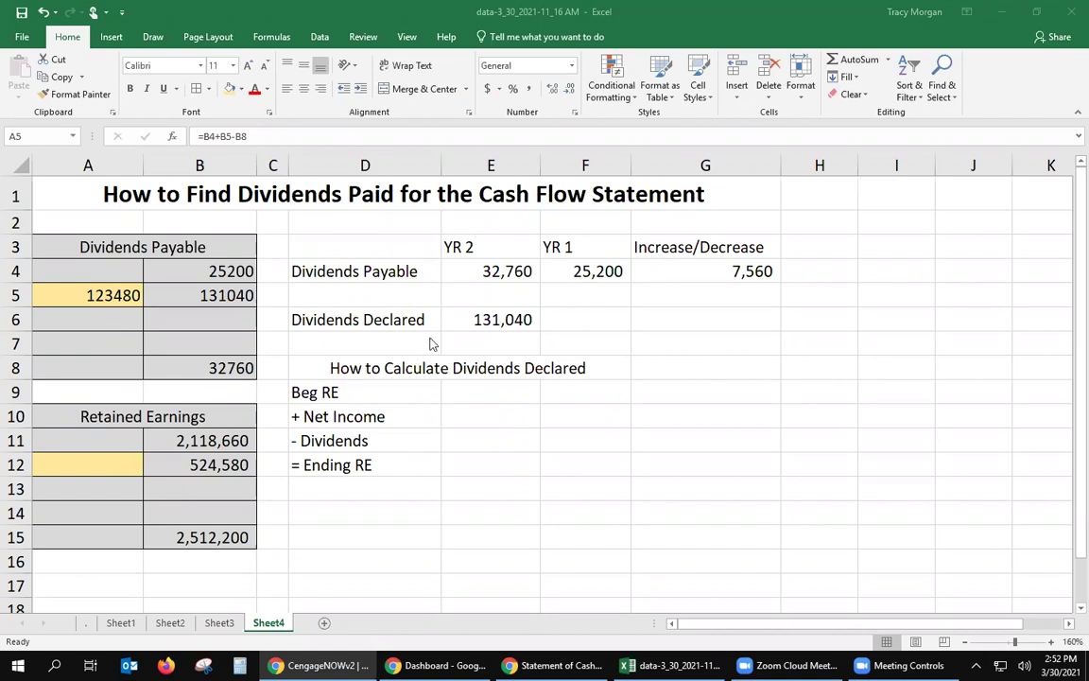
click(483, 322)
key(ctrl+z)
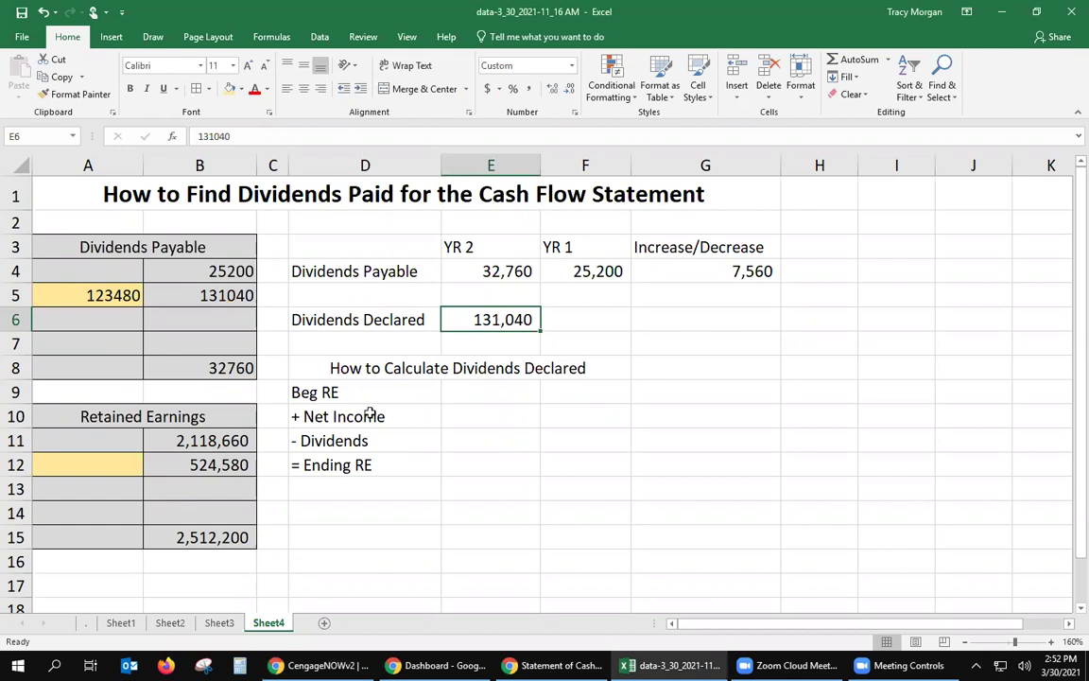
drag(355, 387, 346, 464)
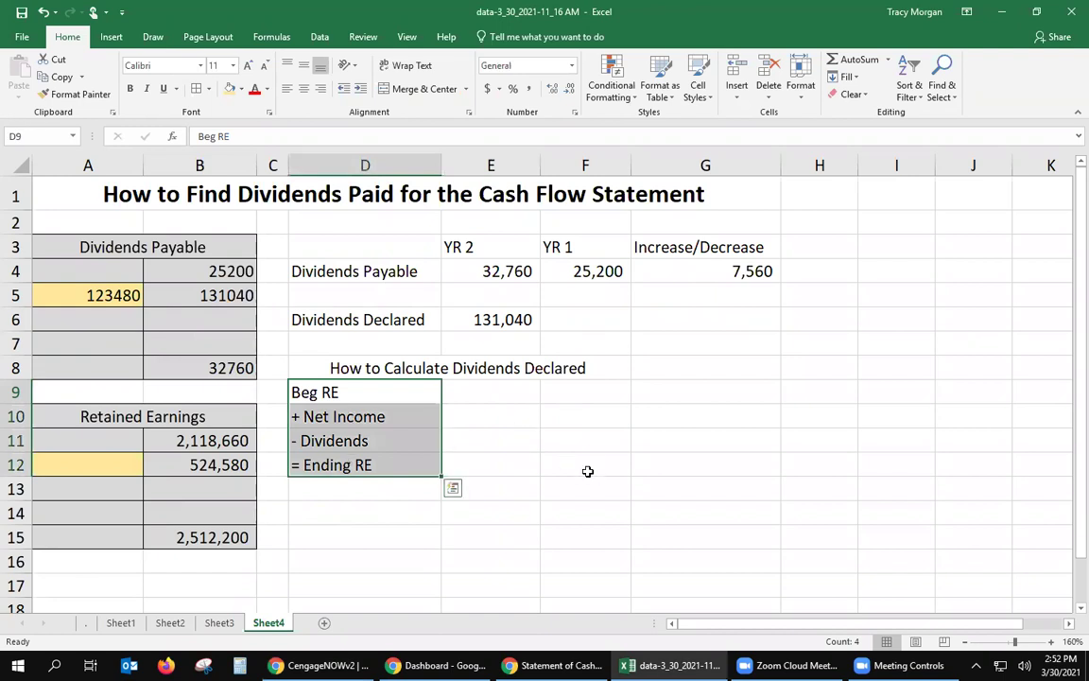
click(182, 440)
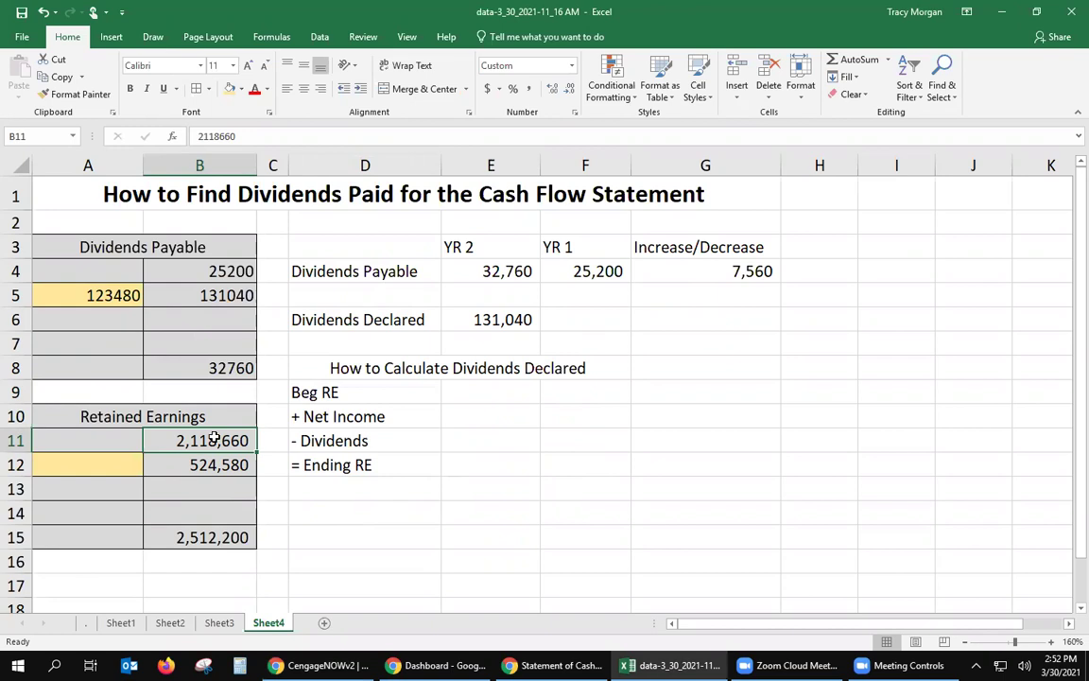
click(182, 535)
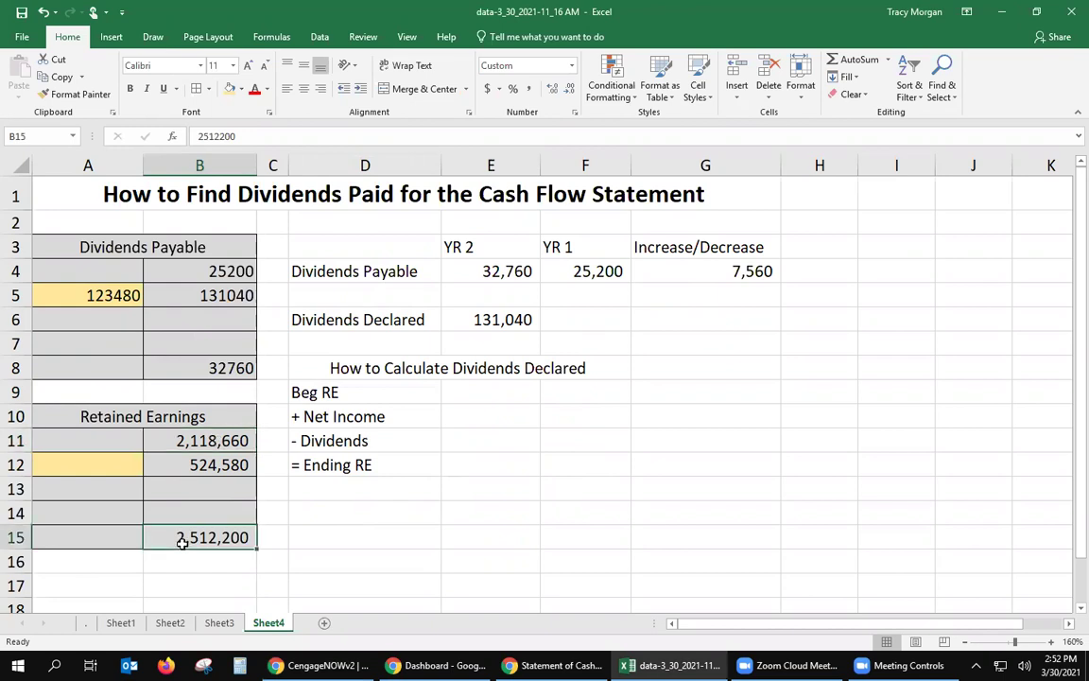
click(192, 465)
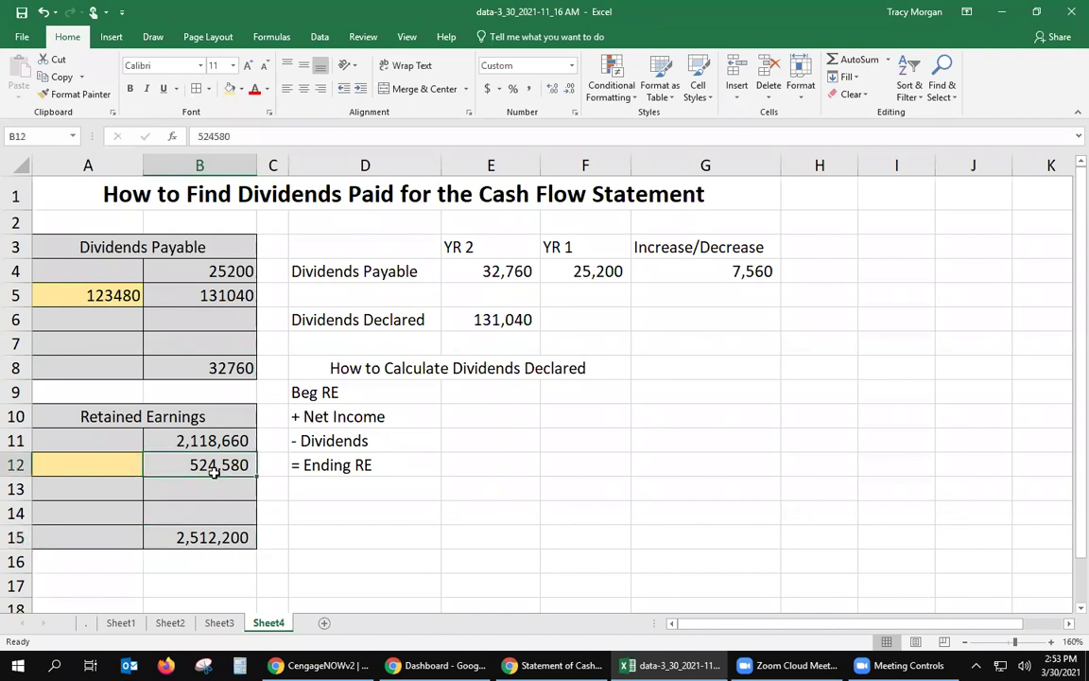
click(78, 466)
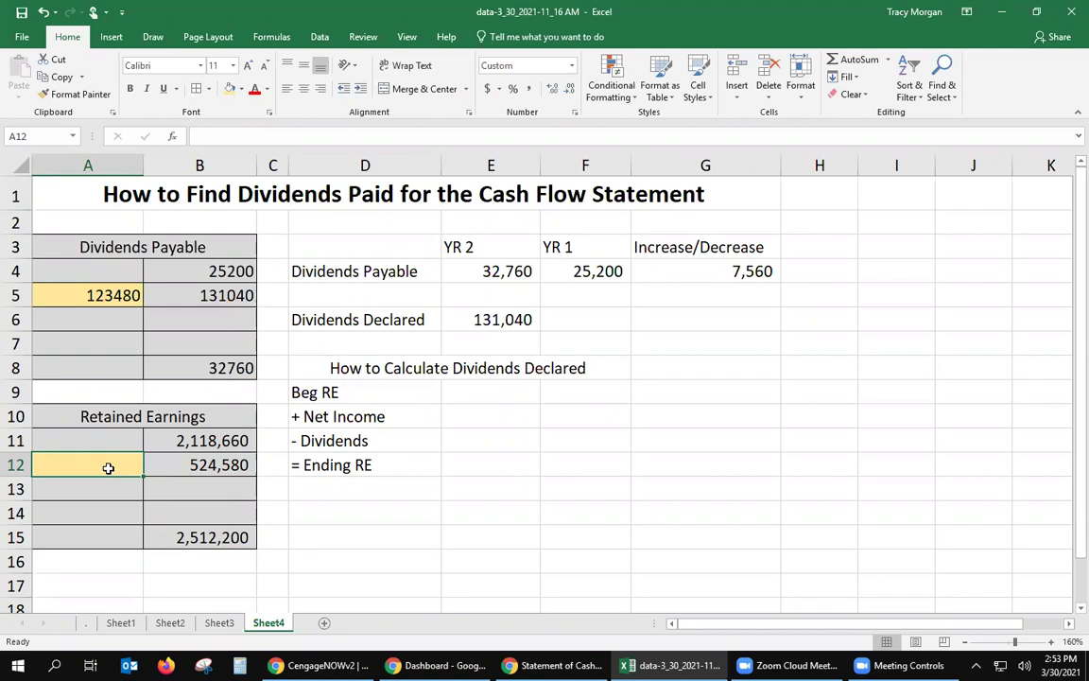
Enter =B11+B12-B15 in A12, giving 131,040, and compare it with Dividends Declared in E6
text(=)
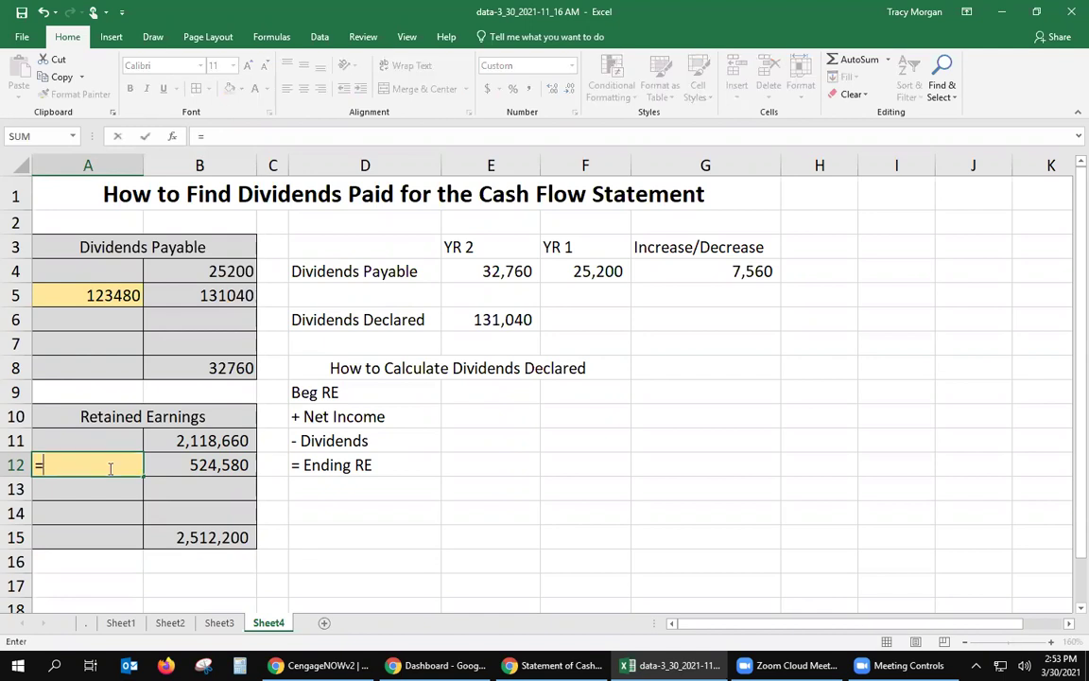
click(177, 440)
text(+)
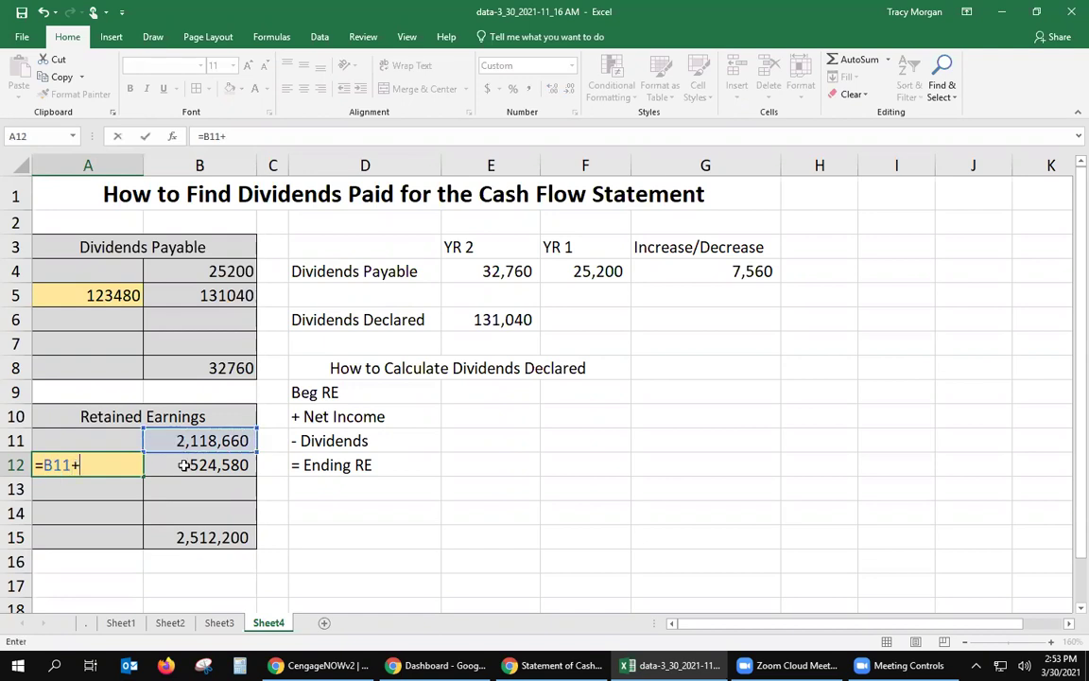
click(185, 465)
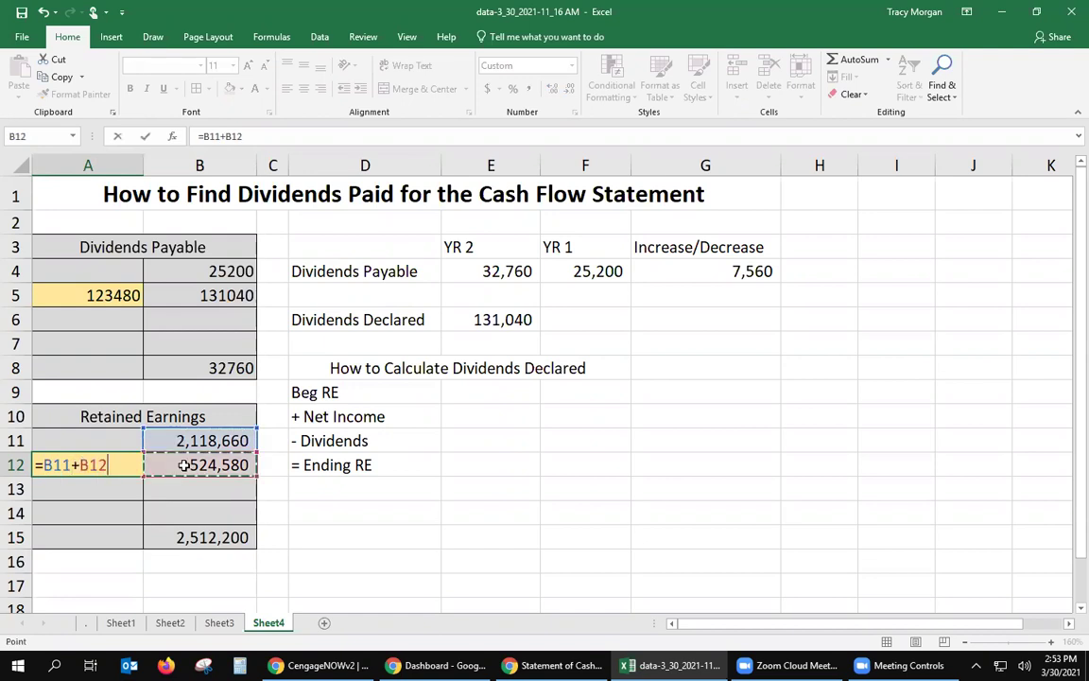
text(-)
click(194, 532)
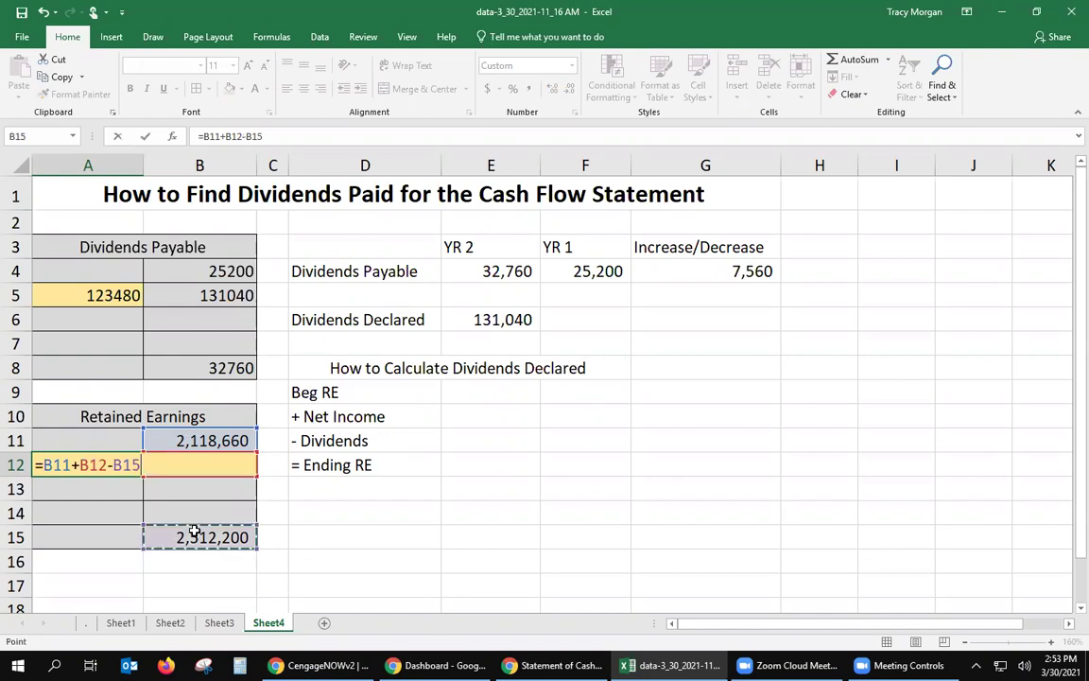
key(Return)
click(95, 460)
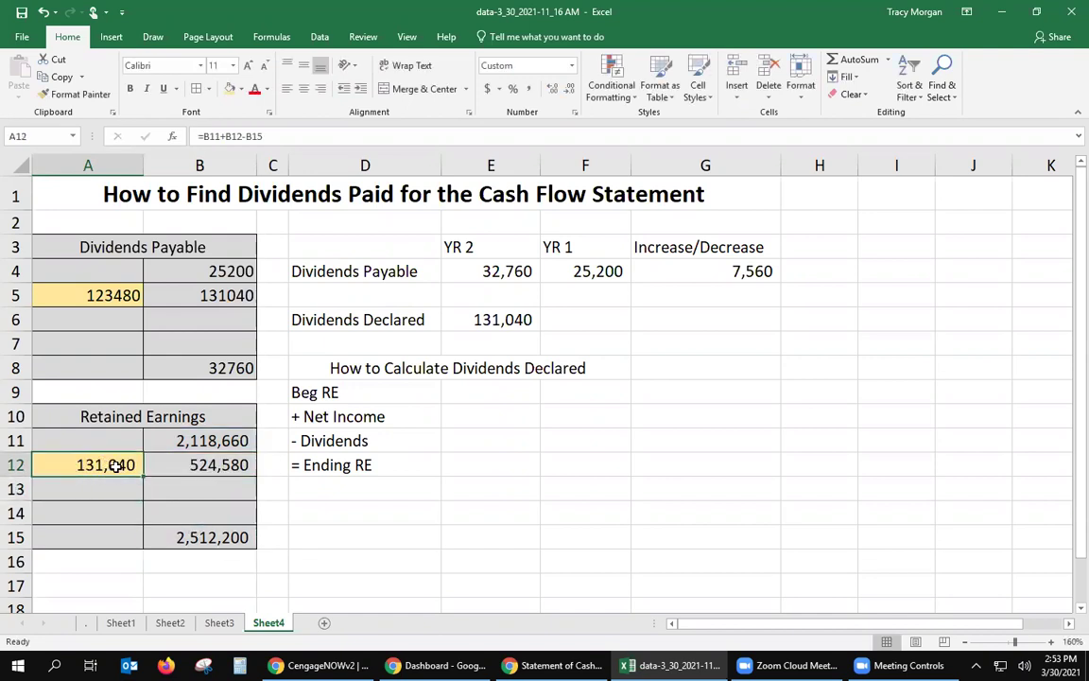
click(506, 318)
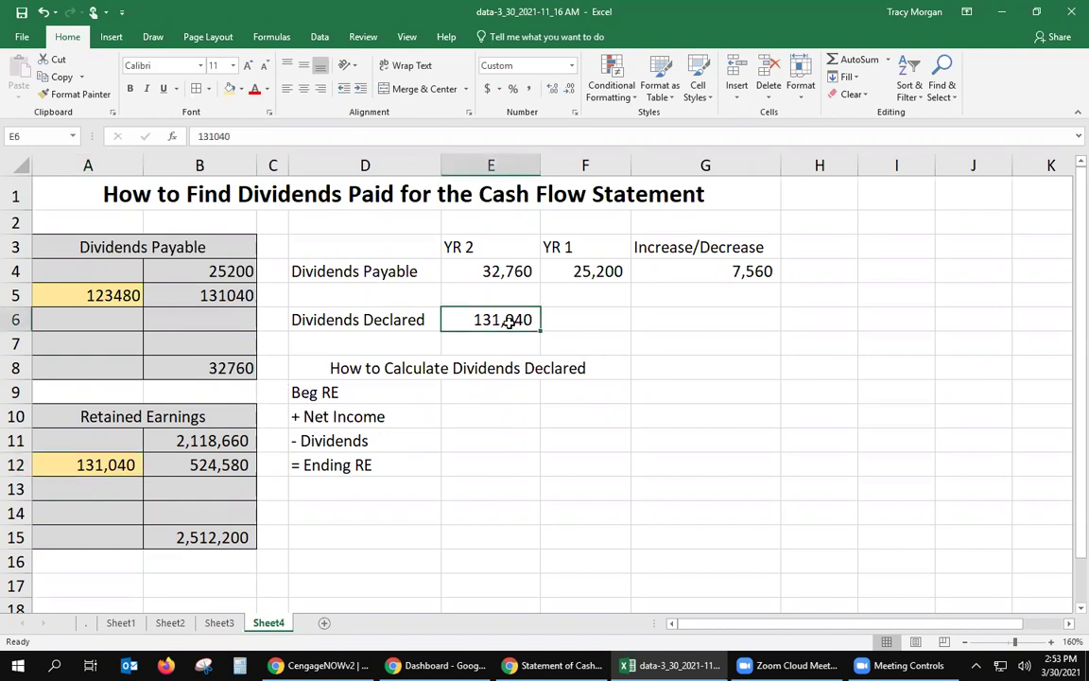